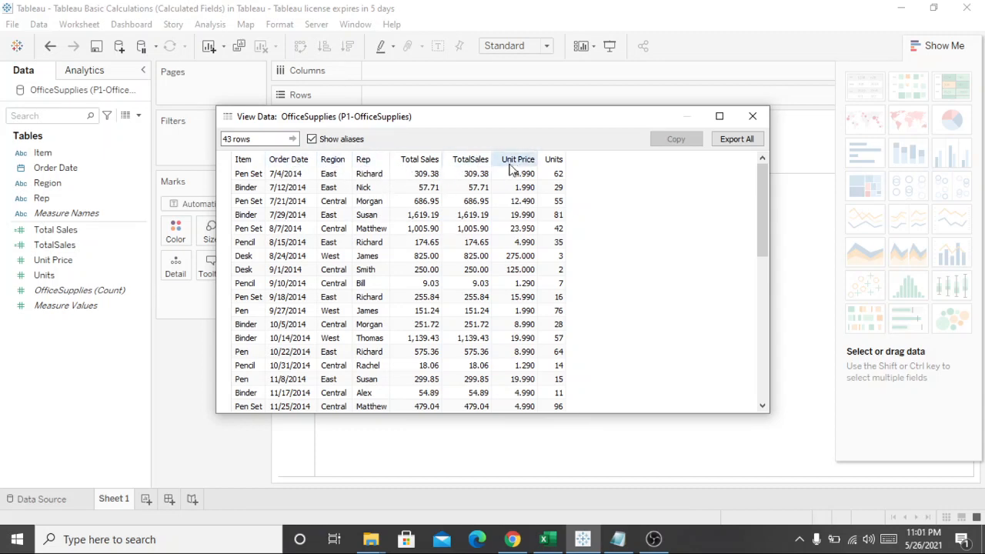
# - Close the data view and build a bar chart with Region and Rep on Columns and the sum of Units on Rows
pyautogui.click(752, 116)
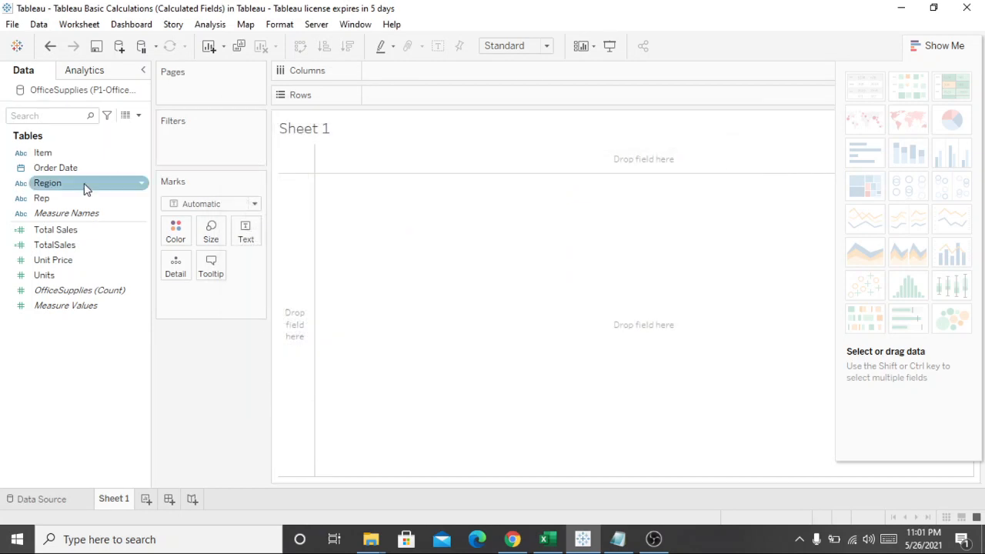
pyautogui.click(38, 198)
pyautogui.moveTo(46, 184); pyautogui.dragTo(407, 83)
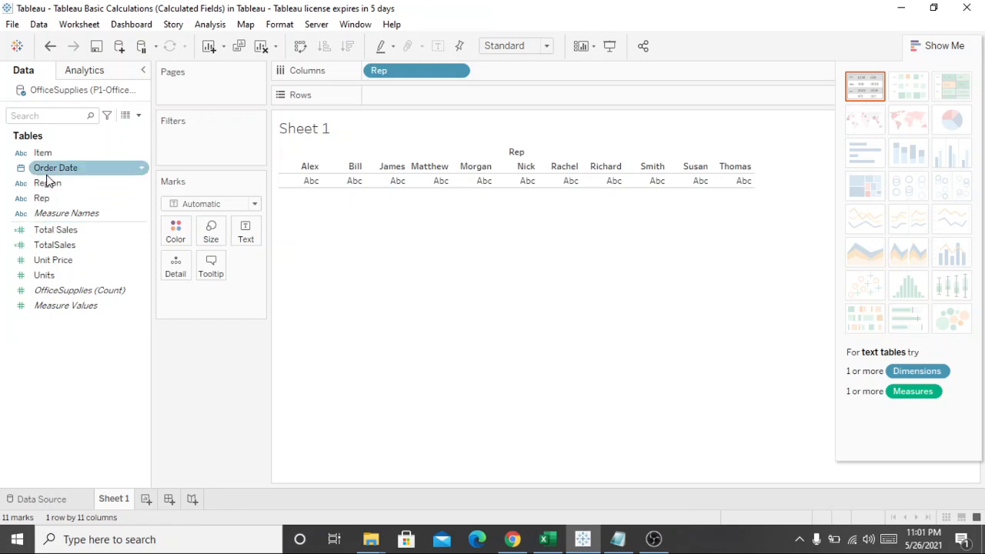
pyautogui.moveTo(42, 184); pyautogui.dragTo(343, 68)
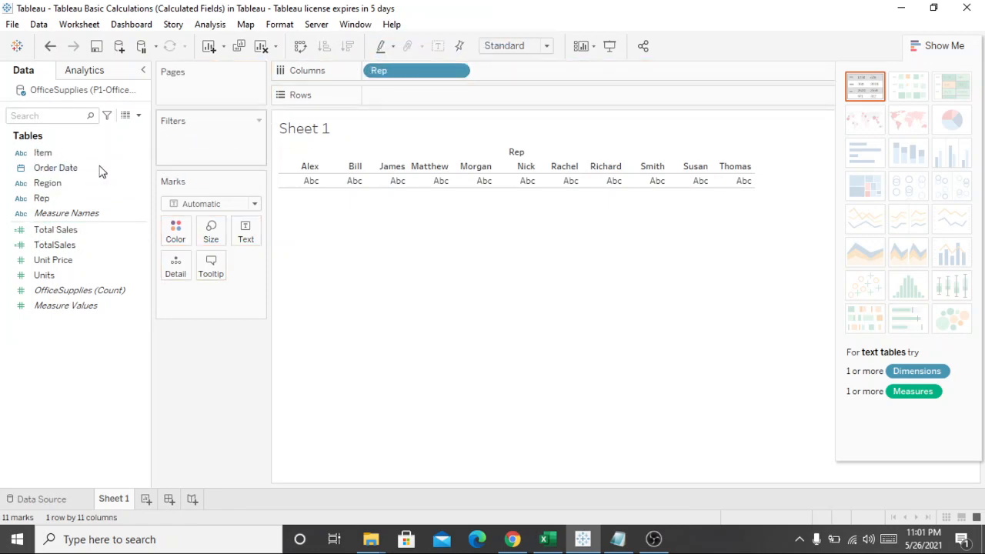
pyautogui.moveTo(59, 185); pyautogui.dragTo(366, 75)
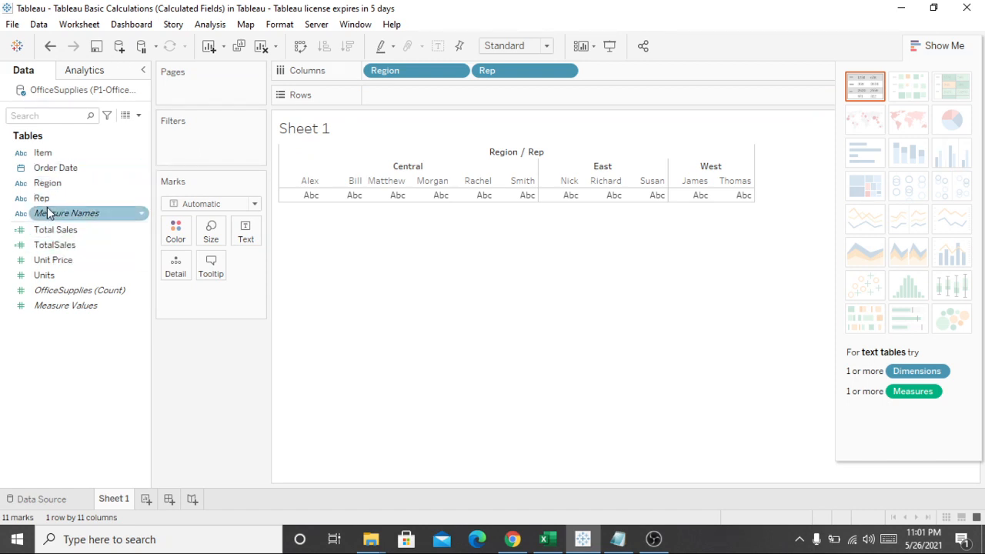
pyautogui.moveTo(44, 276); pyautogui.dragTo(383, 102)
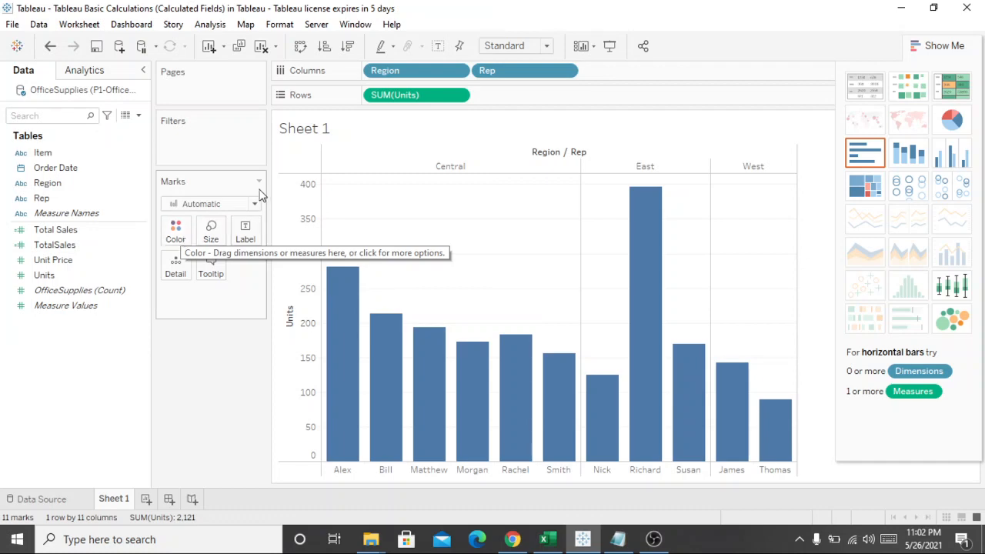
# - Try several palette colors on the bars, such as orange, green, black and red, and set them all to yellow
pyautogui.click(177, 241)
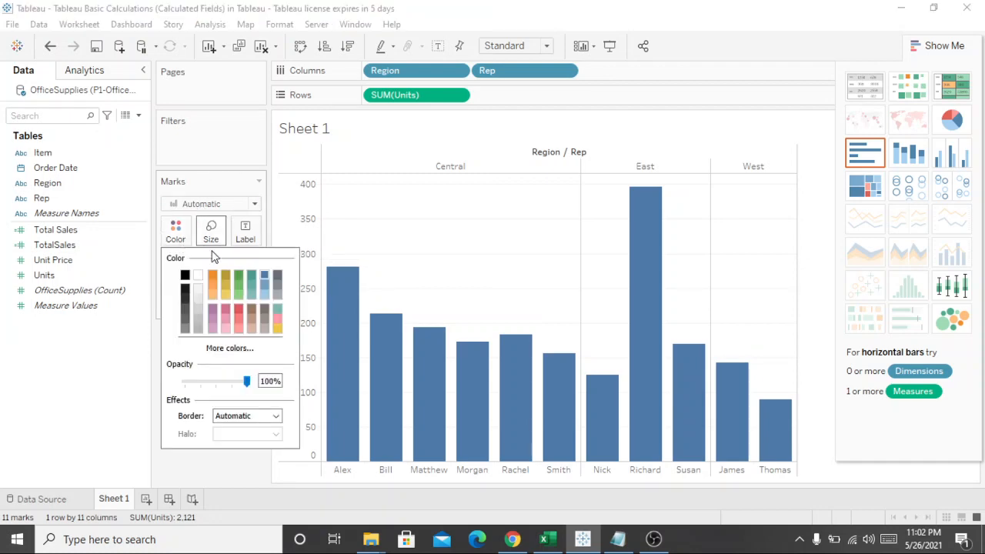
pyautogui.click(213, 278)
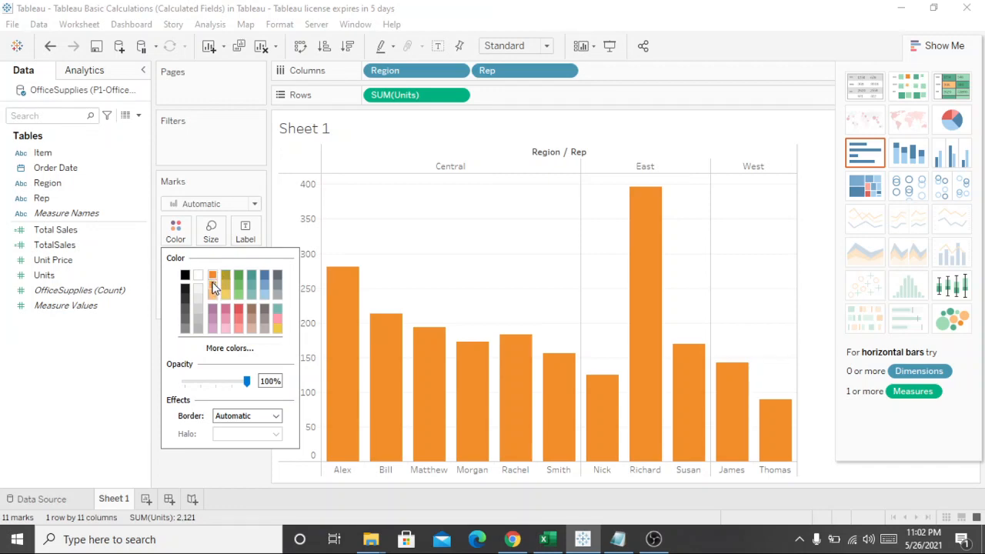
pyautogui.click(213, 286)
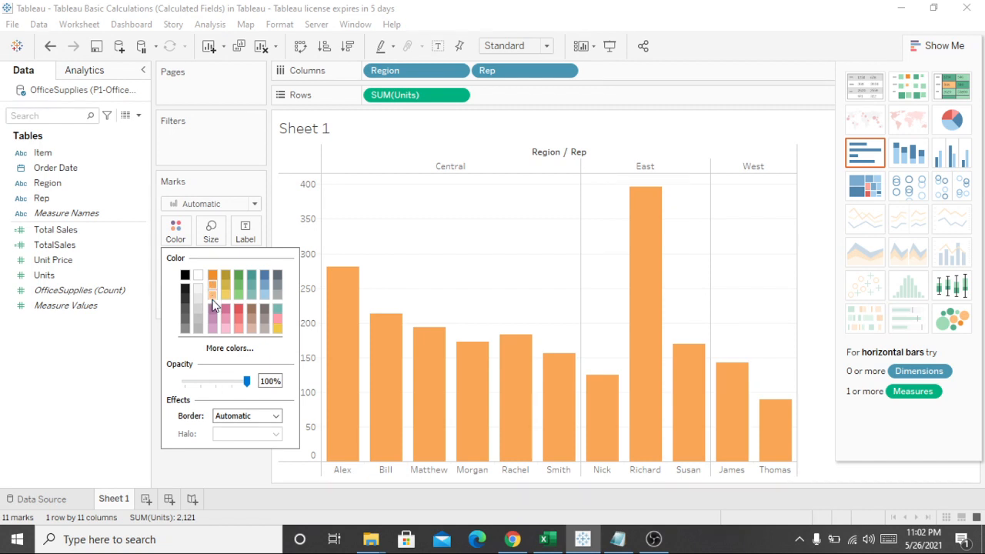
pyautogui.click(228, 277)
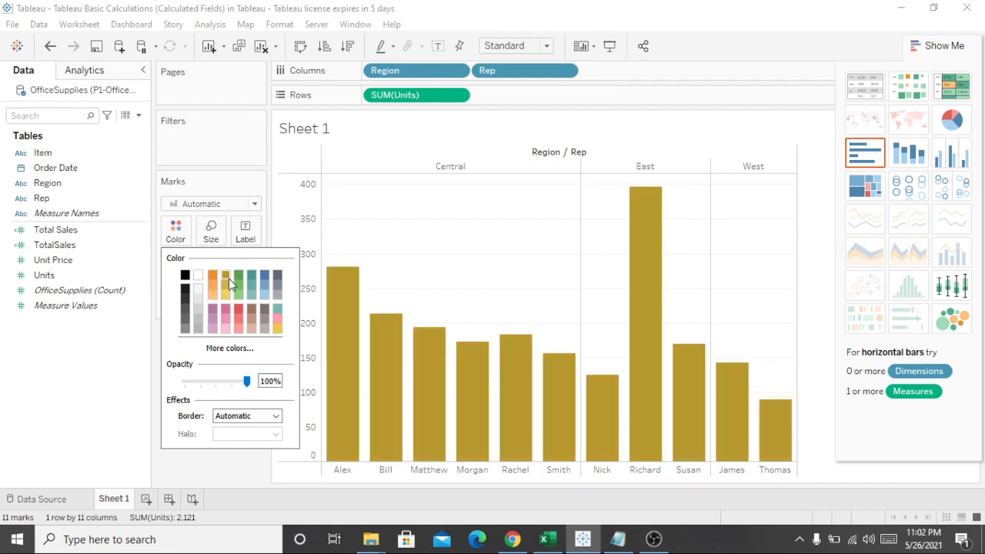
pyautogui.click(240, 278)
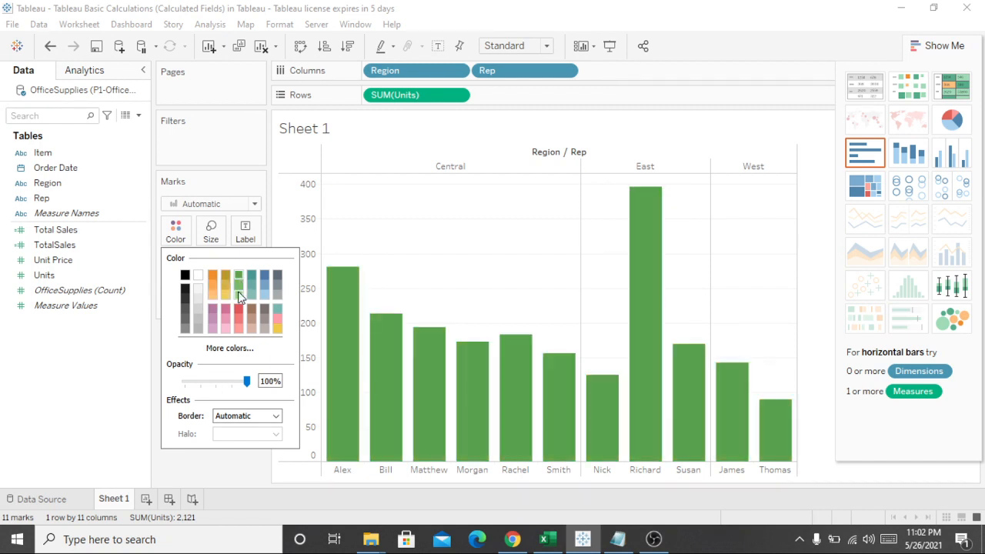
pyautogui.click(238, 295)
pyautogui.click(250, 276)
pyautogui.click(265, 276)
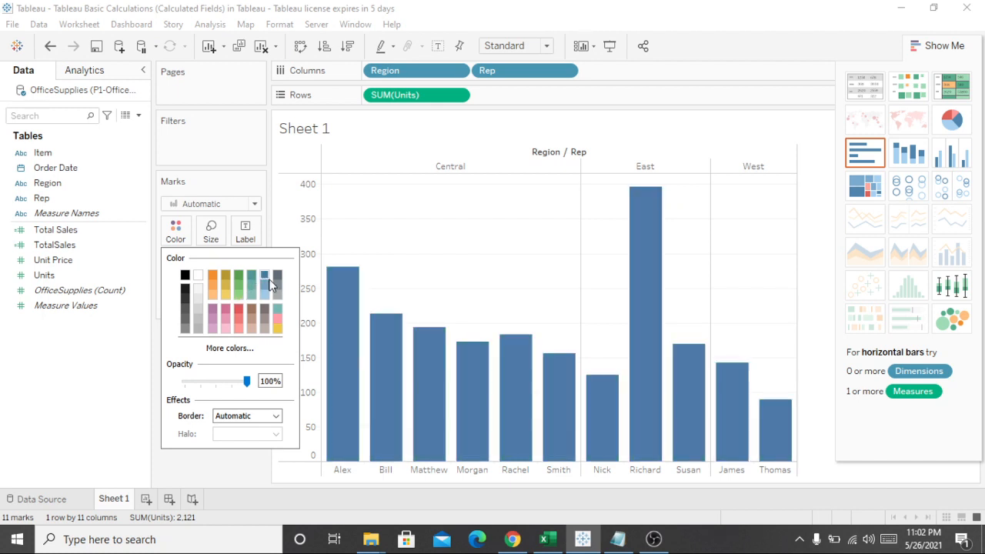
pyautogui.click(185, 275)
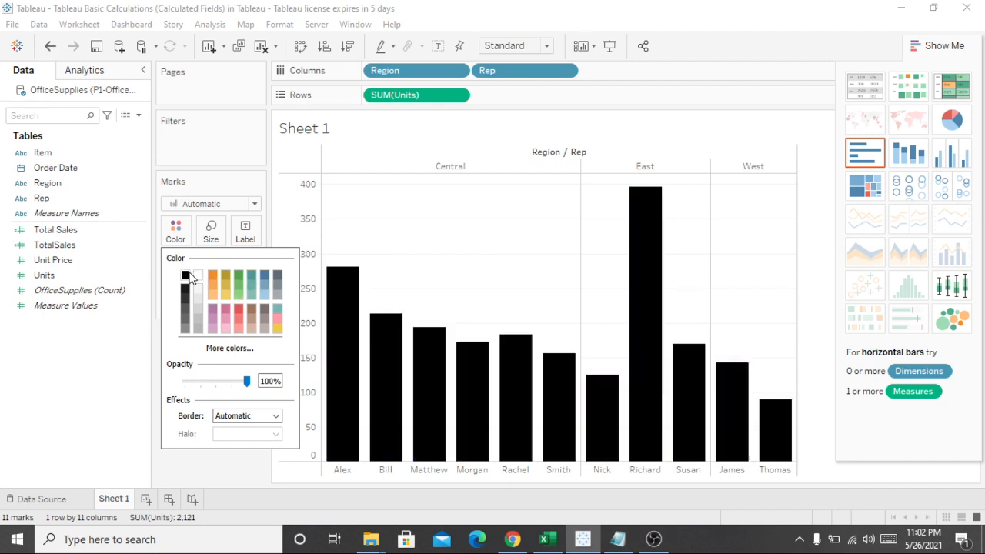
pyautogui.click(278, 322)
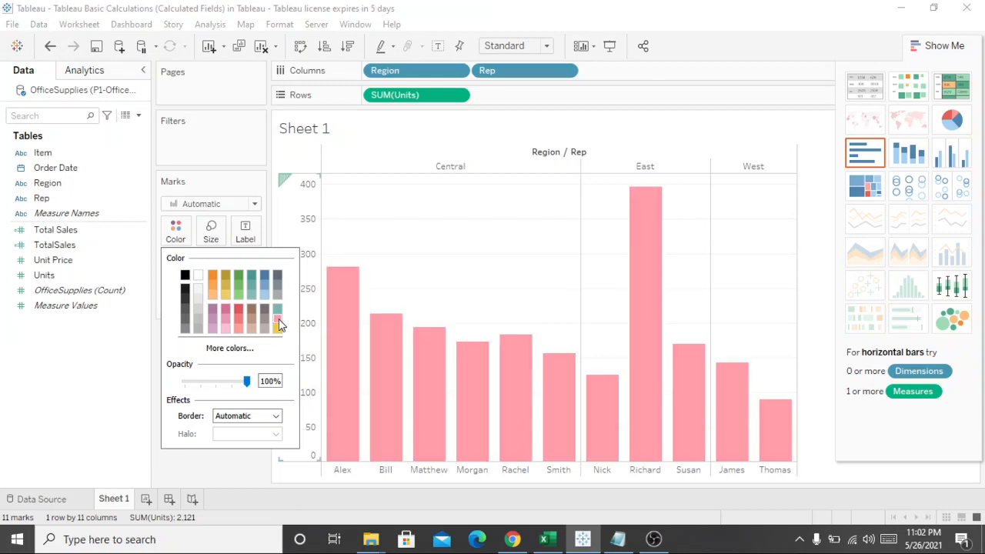
pyautogui.click(238, 316)
pyautogui.click(235, 309)
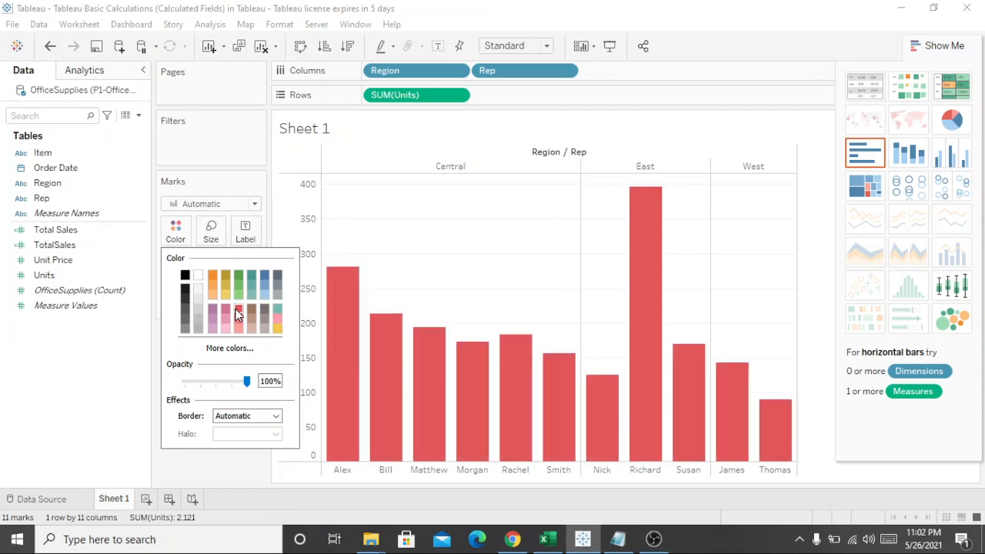
pyautogui.click(242, 328)
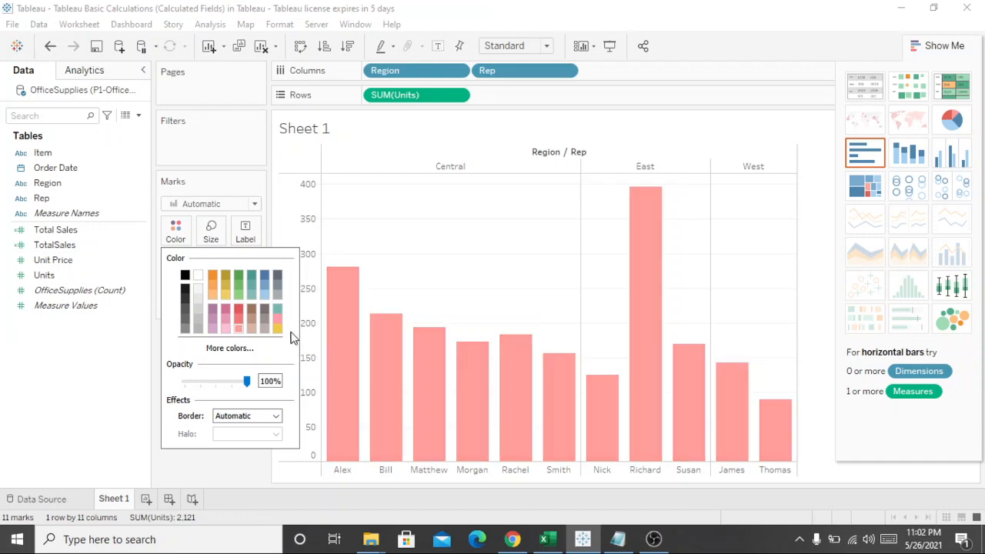
pyautogui.click(278, 329)
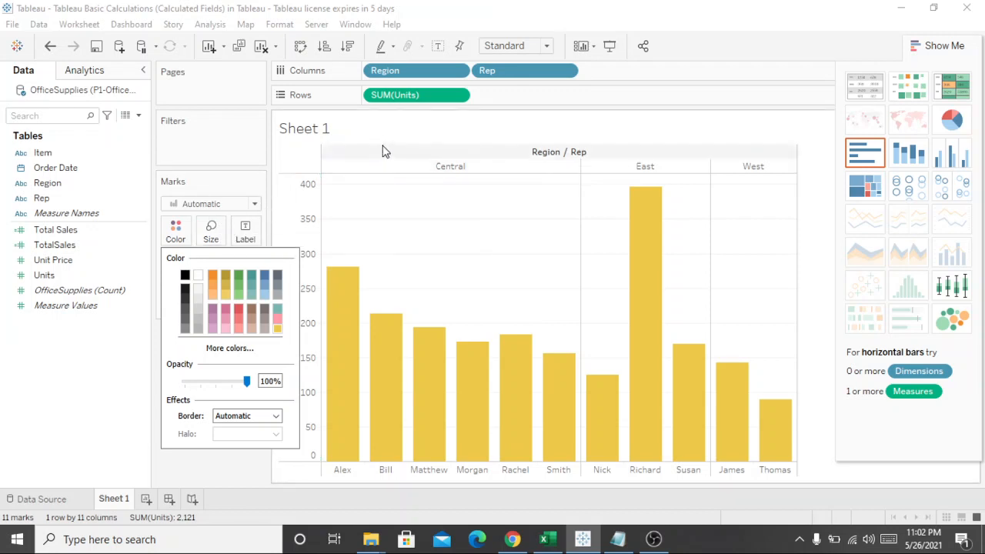
pyautogui.click(95, 350)
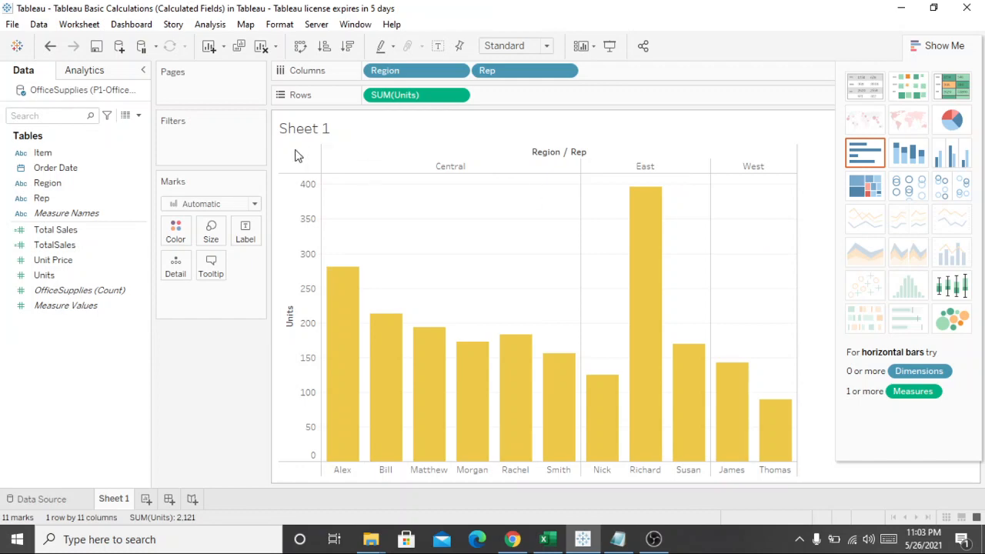
# - Review the underlying OfficeSupplies records and inspect the unit details of individual bars in the chart
pyautogui.click(128, 121)
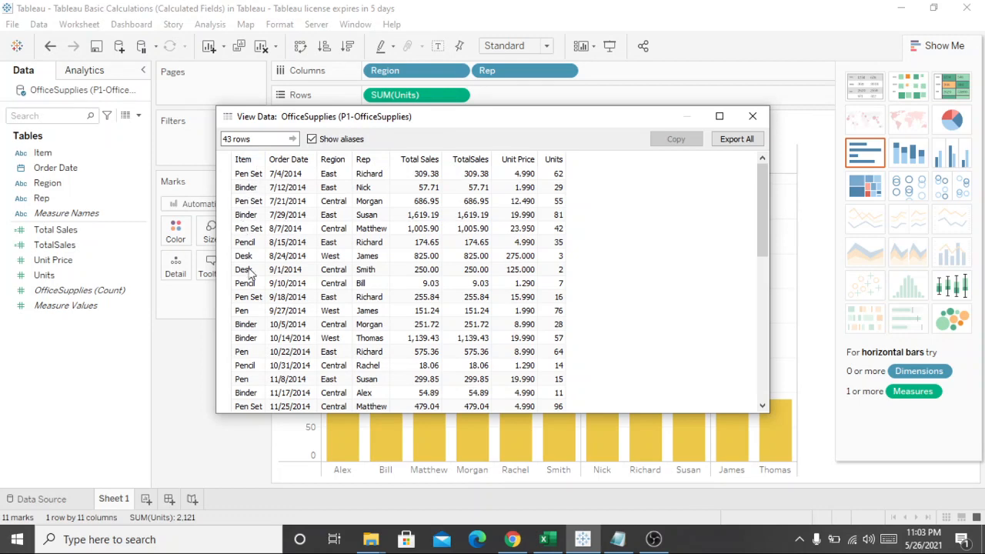
pyautogui.click(752, 116)
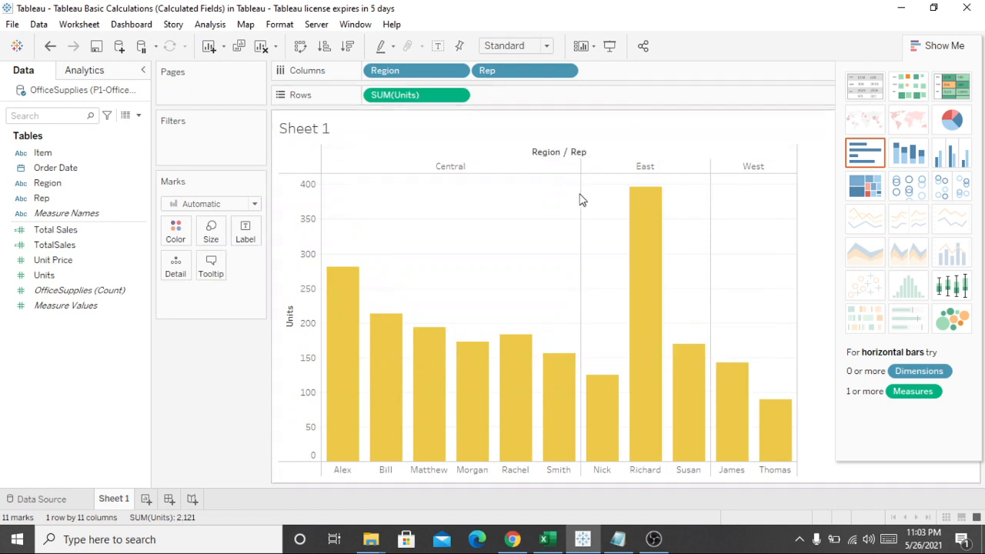
pyautogui.moveTo(457, 360)
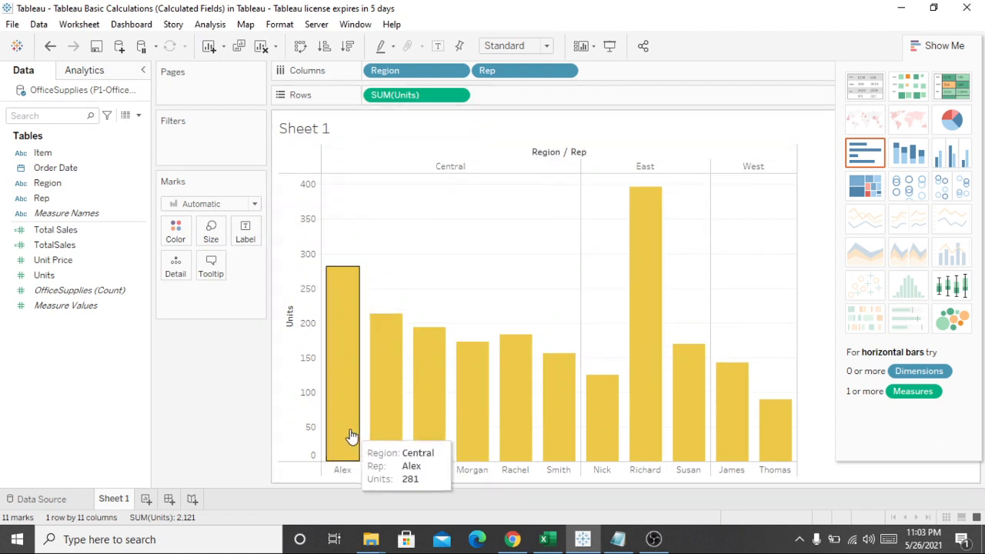
pyautogui.moveTo(502, 439)
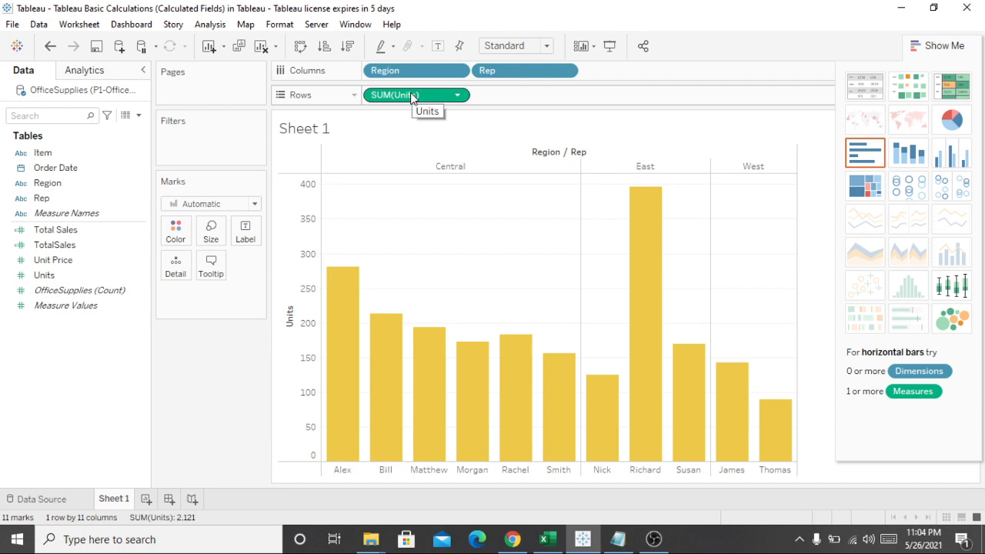
# - Color the bars by the sum of Units while keeping that field on Rows
pyautogui.moveTo(410, 94); pyautogui.dragTo(185, 235)
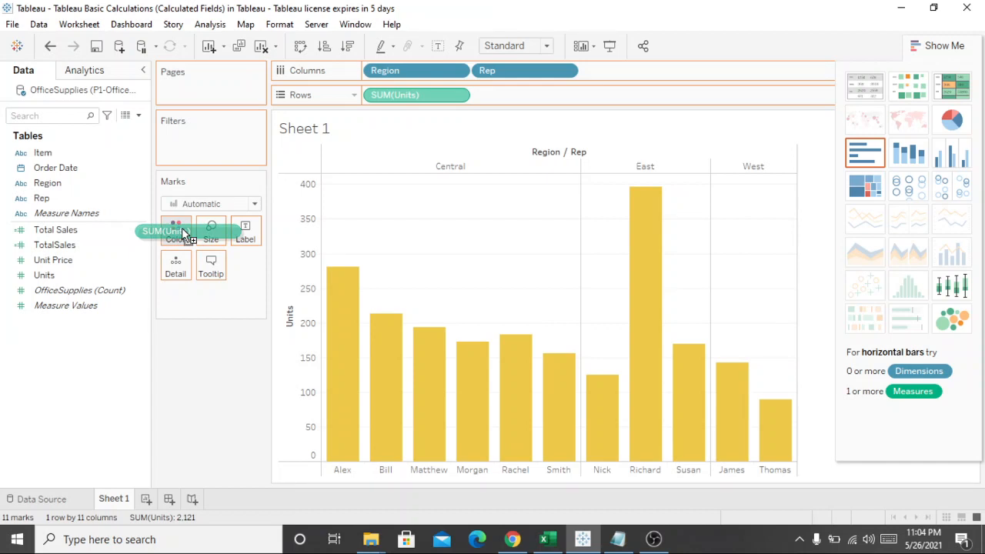
pyautogui.moveTo(183, 232); pyautogui.dragTo(179, 233)
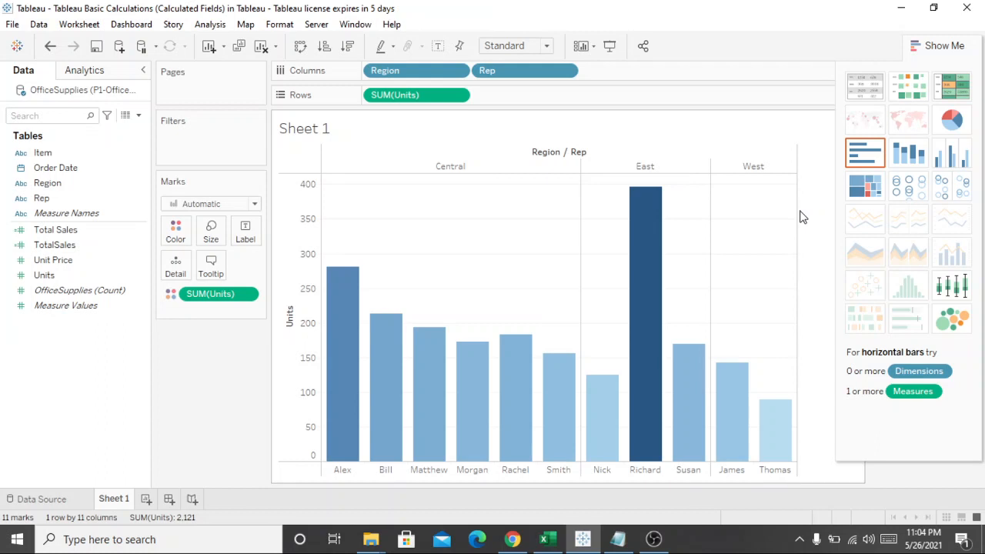
pyautogui.moveTo(654, 270)
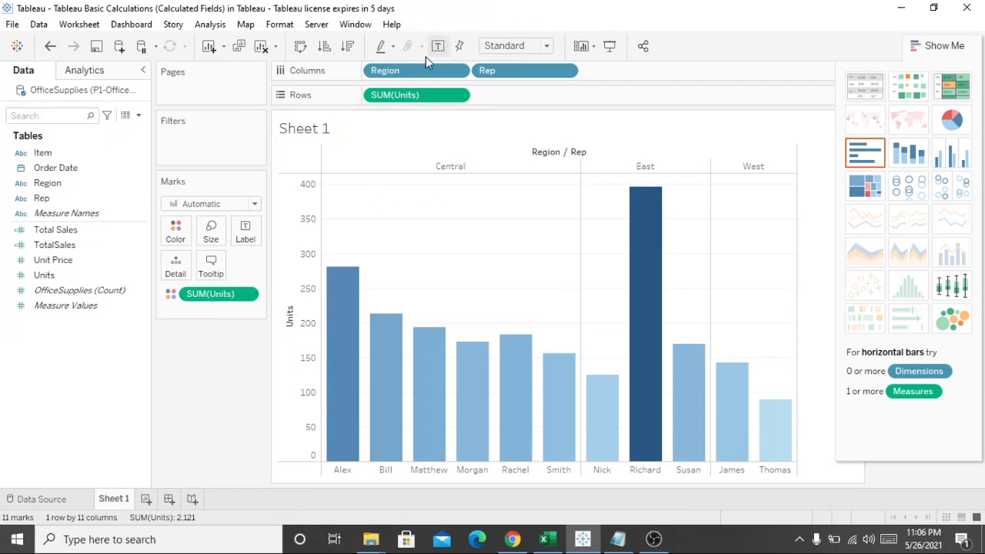
# - Color the bars by Region, and replace that color encoding with Rep
pyautogui.moveTo(416, 70); pyautogui.dragTo(183, 229)
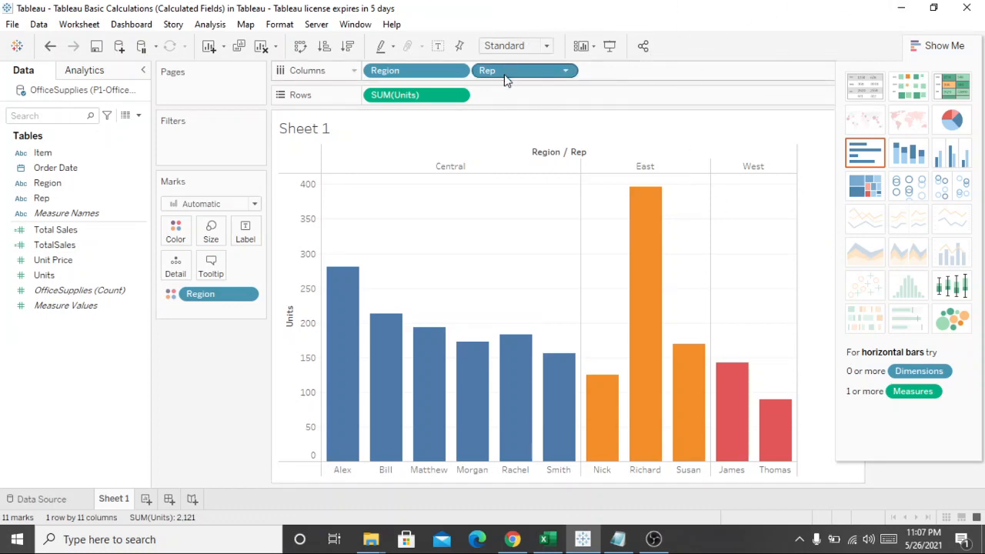
pyautogui.moveTo(520, 76); pyautogui.dragTo(176, 235)
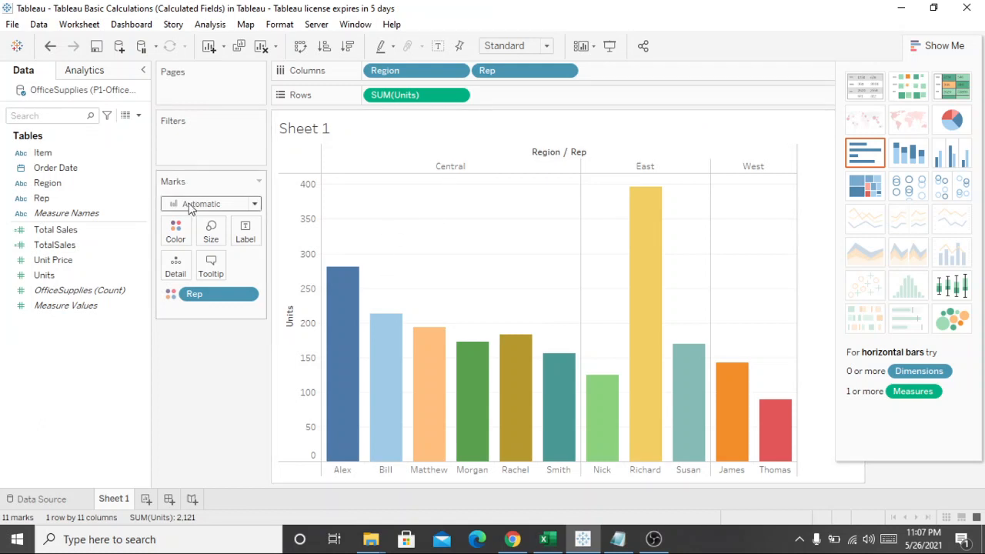
# - Edit the Rep colors, selecting the second rep and the Tableau 10 palette, and accept the settings
pyautogui.click(177, 241)
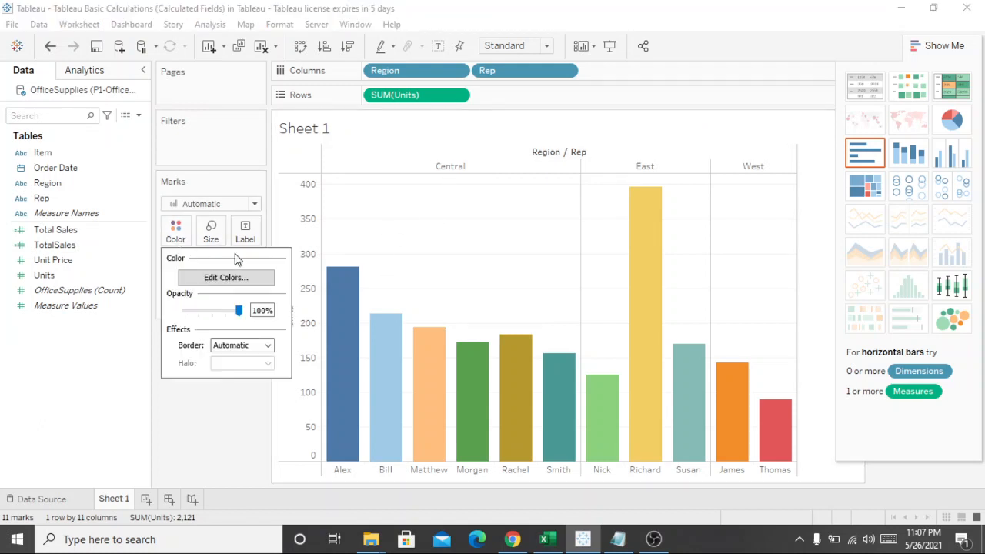
pyautogui.click(262, 280)
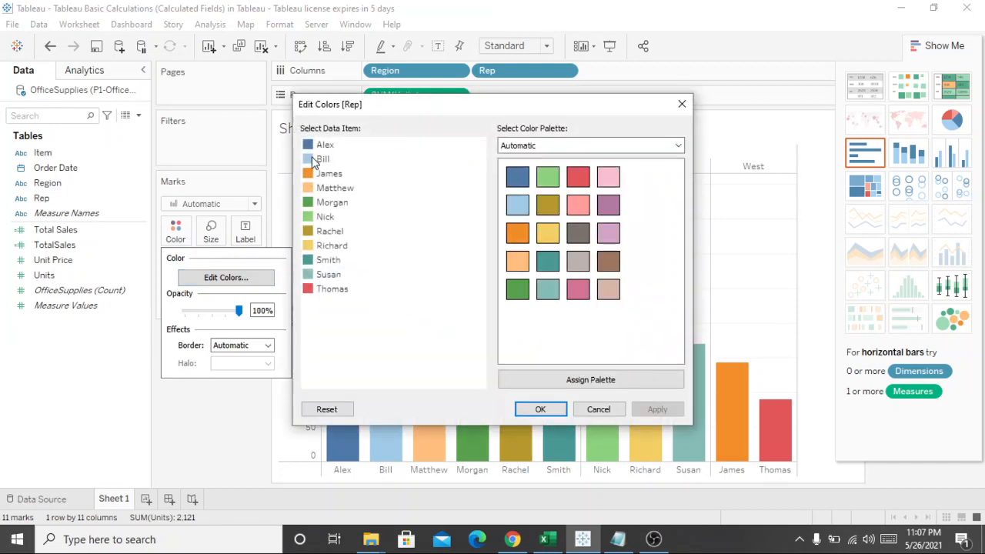
pyautogui.click(319, 159)
pyautogui.click(548, 147)
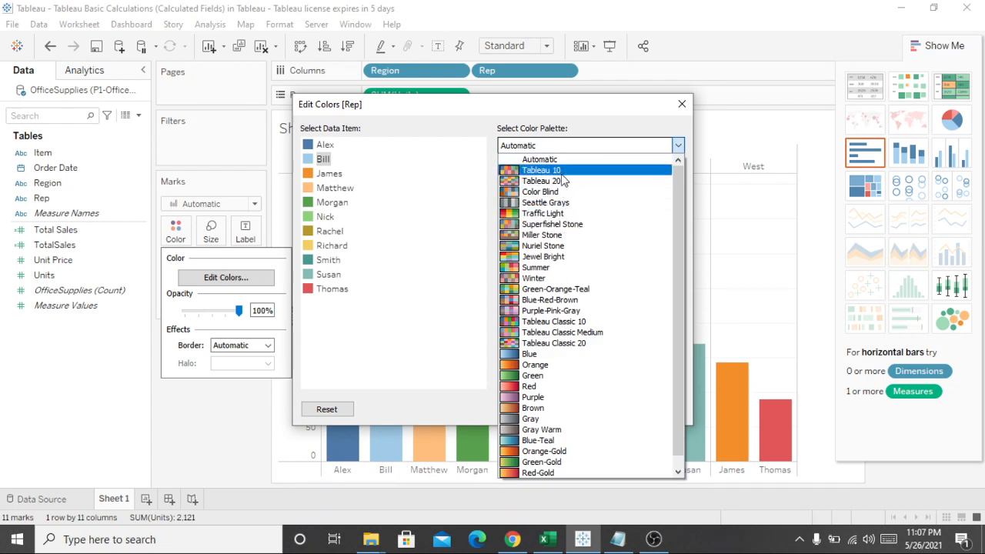
pyautogui.click(561, 174)
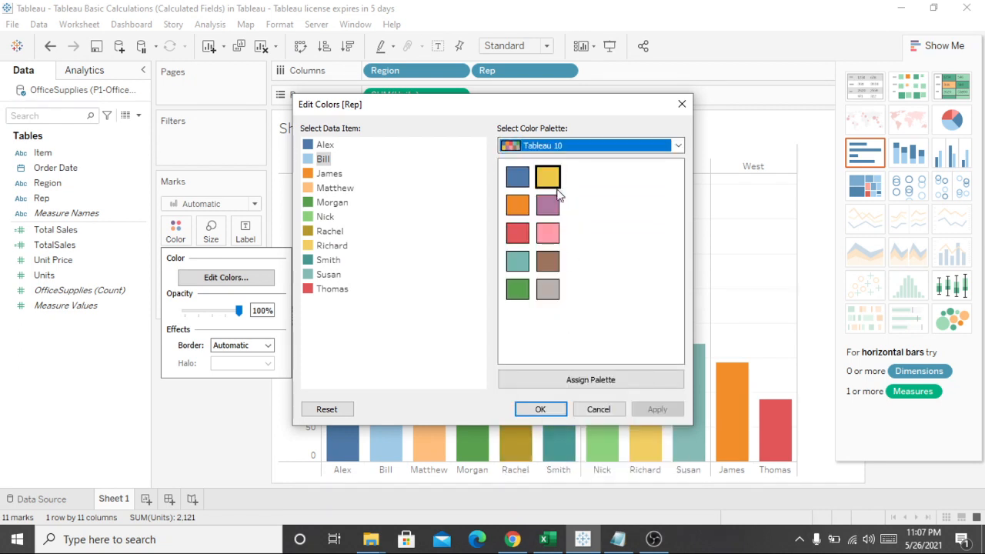
pyautogui.click(541, 409)
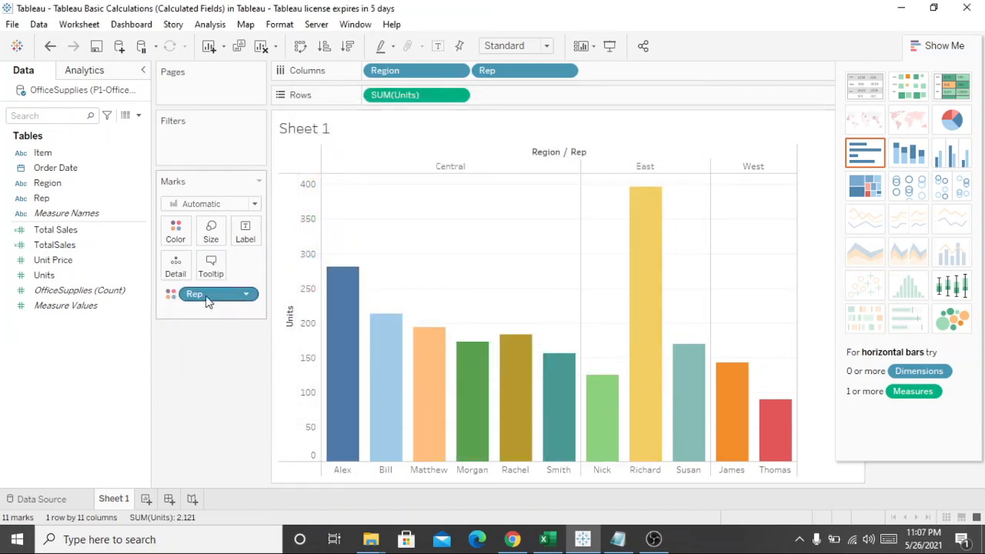
# - Remove the Rep field from the bars' color encoding
pyautogui.click(248, 295)
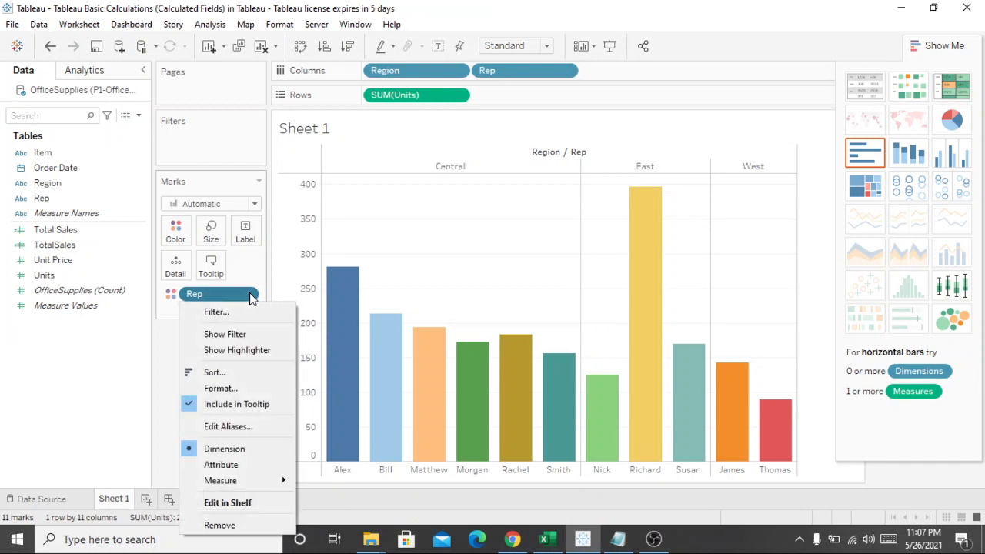
pyautogui.click(221, 525)
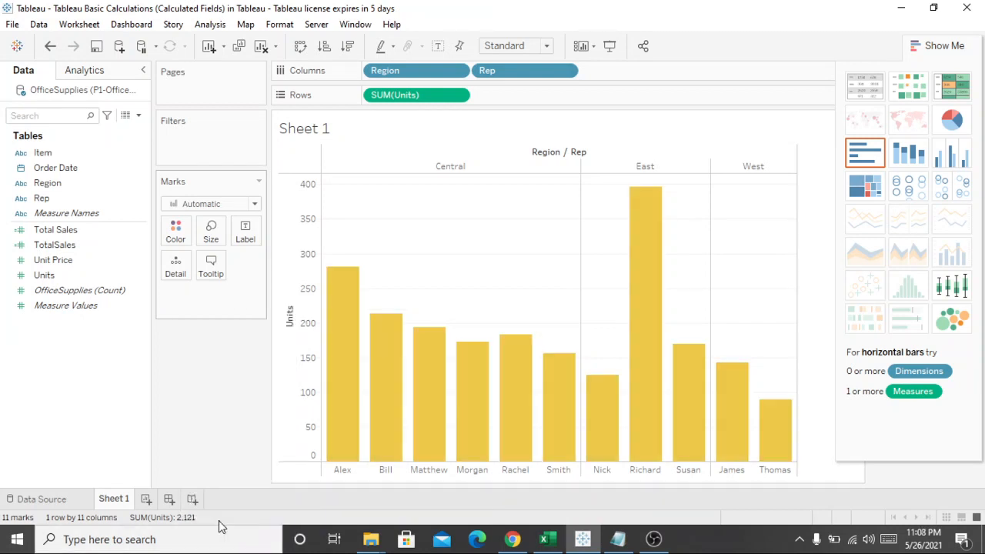
# - Recolor all the bars with a custom blue, #449bed, and accept the color
pyautogui.click(176, 231)
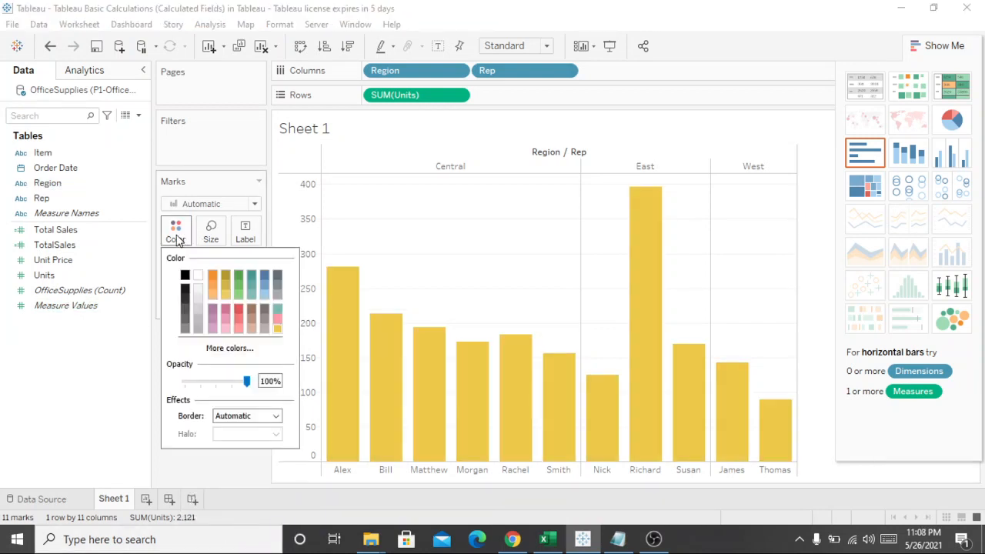
pyautogui.click(256, 348)
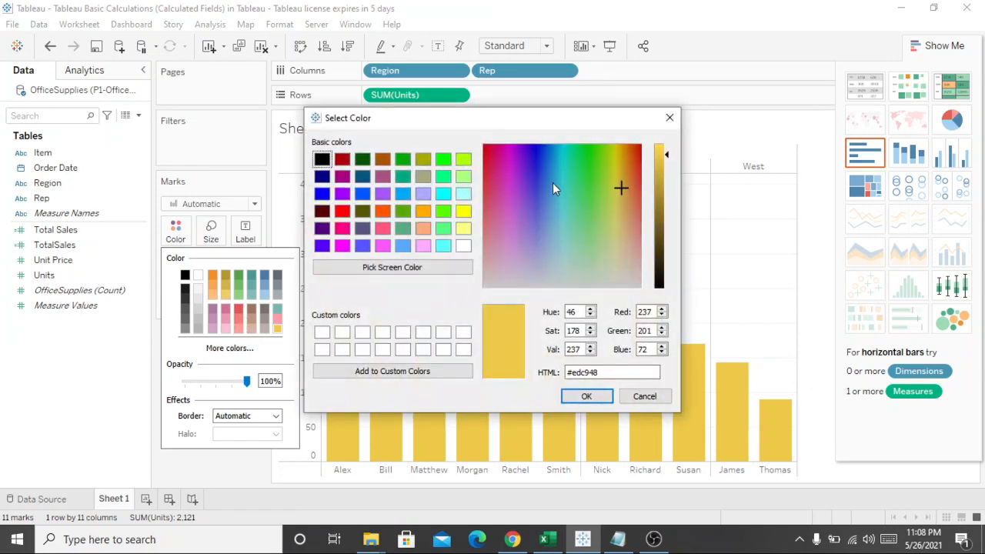
pyautogui.click(549, 186)
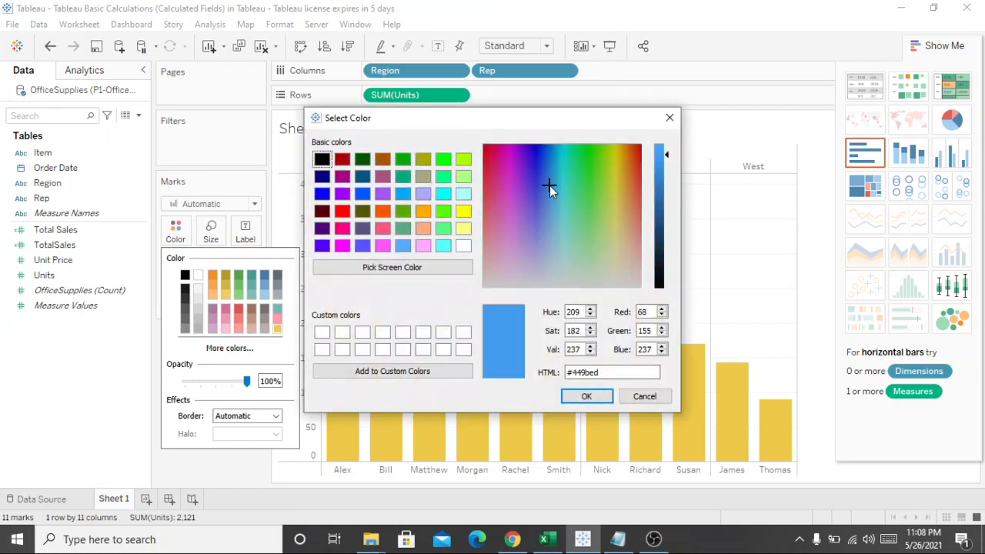
pyautogui.click(588, 400)
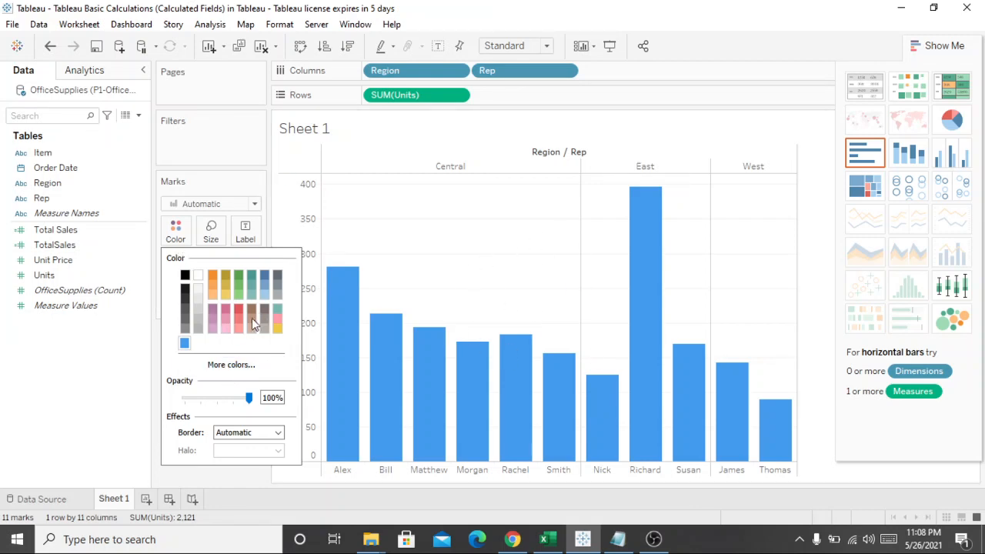
# - Reopen the custom color settings for the bars, choose the teal shade #4fb8c8, and add it to the custom colors
pyautogui.click(231, 365)
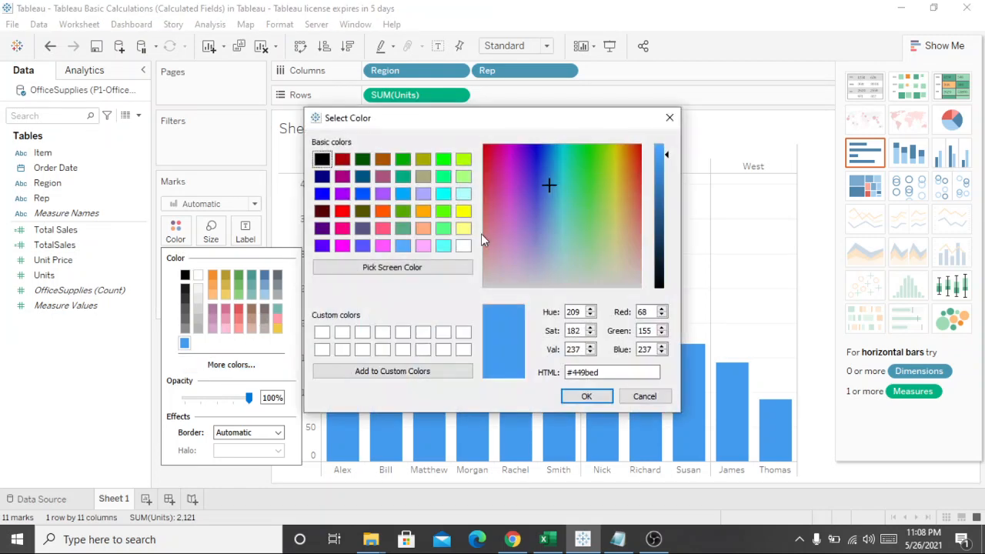
pyautogui.click(433, 271)
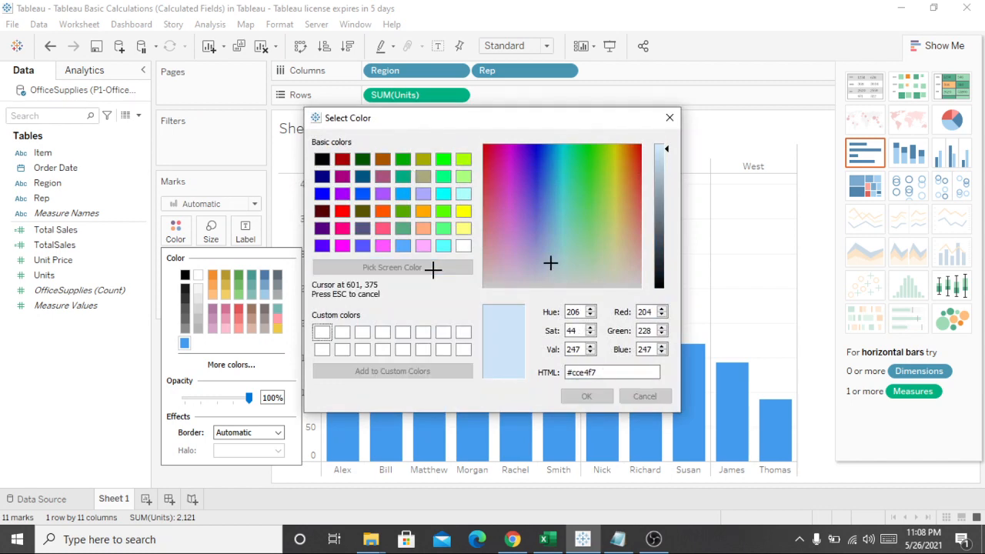
pyautogui.click(538, 199)
pyautogui.click(555, 198)
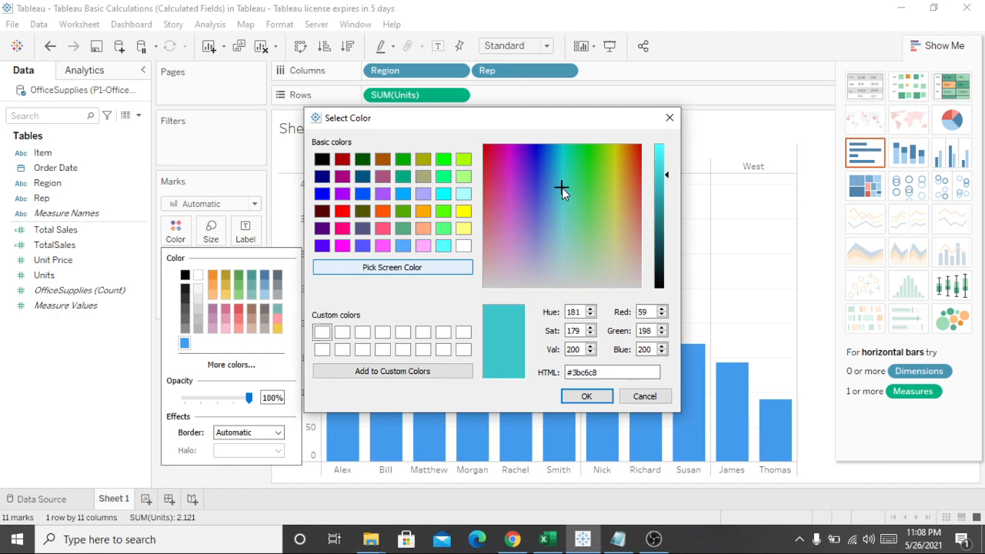
pyautogui.click(558, 201)
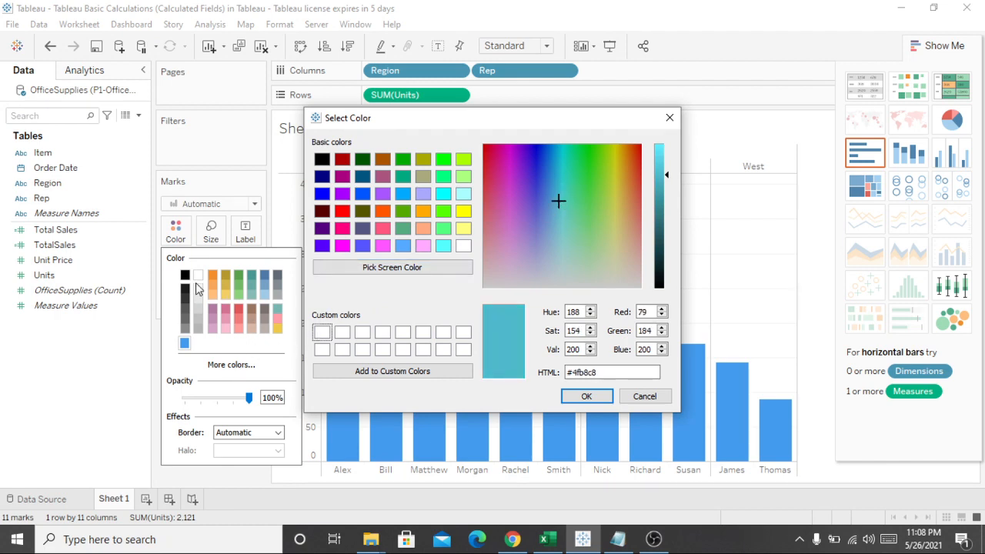
pyautogui.click(434, 372)
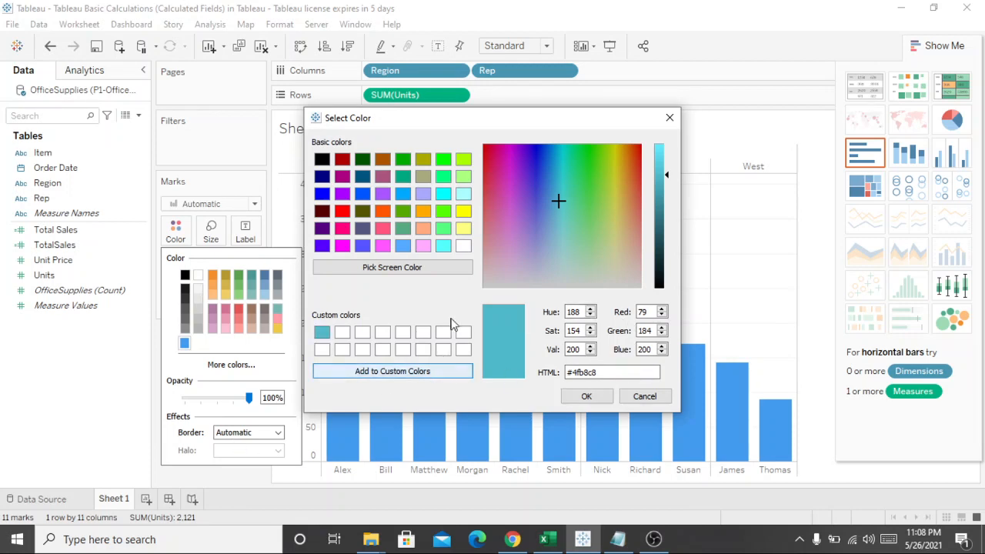
# - Recolor all the bars with the light yellow basic color #ffff7f, accept it, and close the color options
pyautogui.click(551, 246)
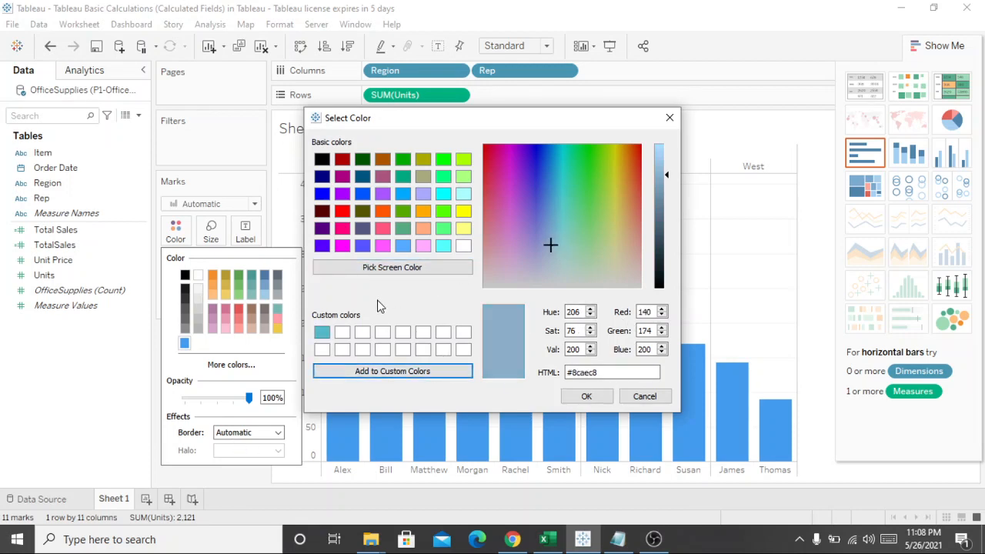
pyautogui.click(464, 229)
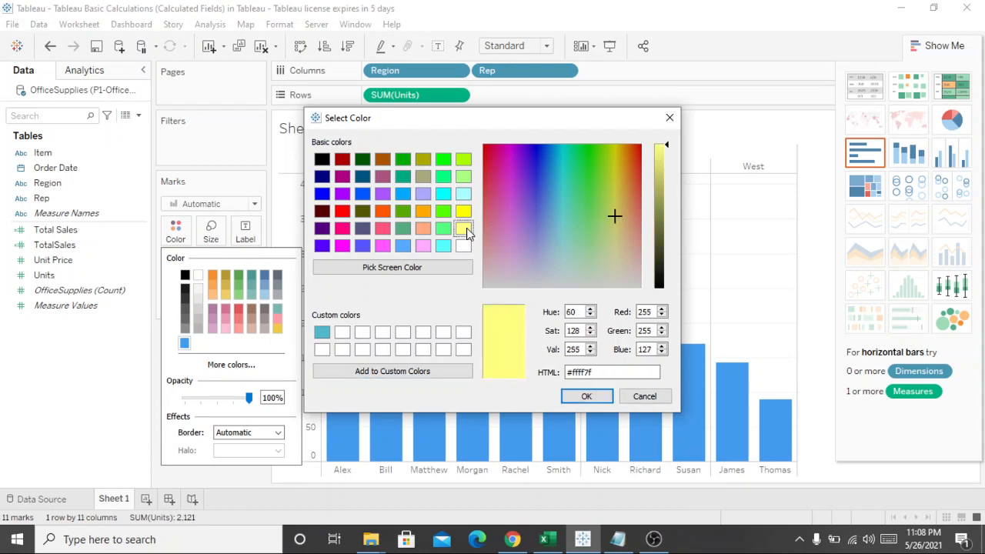
pyautogui.click(574, 394)
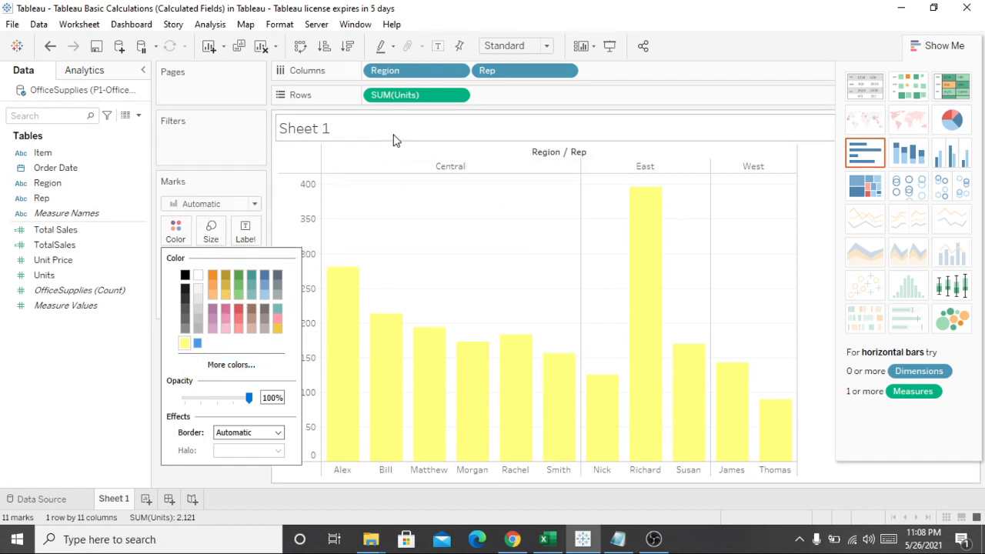
pyautogui.click(810, 169)
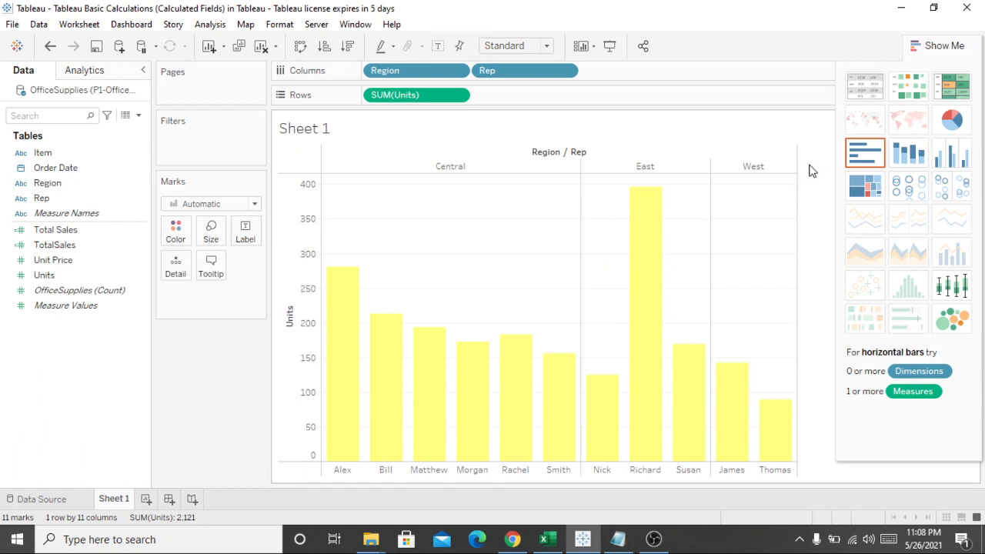